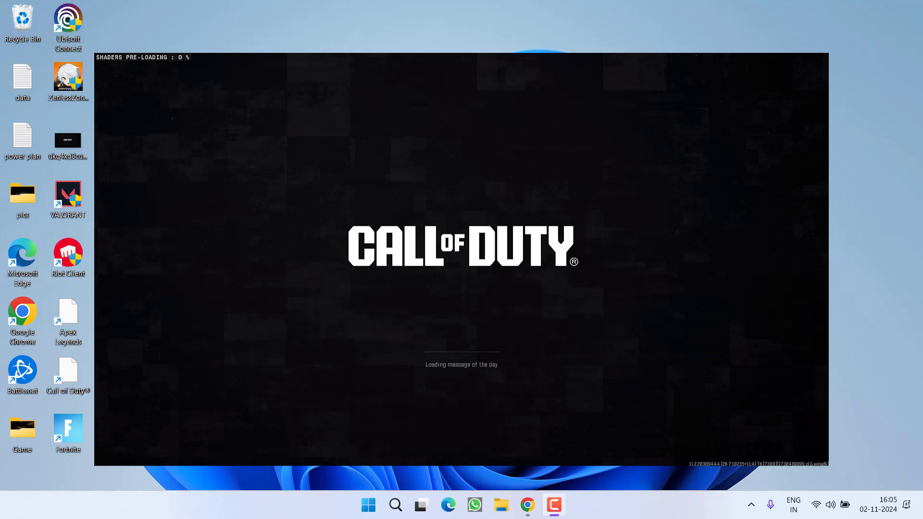
Step: Take focus away from the game stuck at 0% shader pre-loading
{"action": "left_click", "coordinate": [68, 142]}
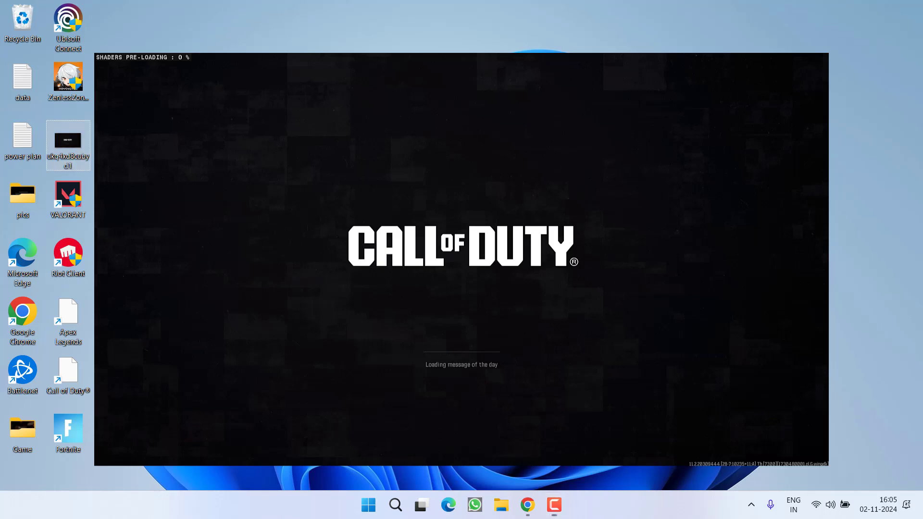
Step: Launch Microsoft Store from search, review the Library's pending app updates, then close it
{"action": "key", "text": "super"}
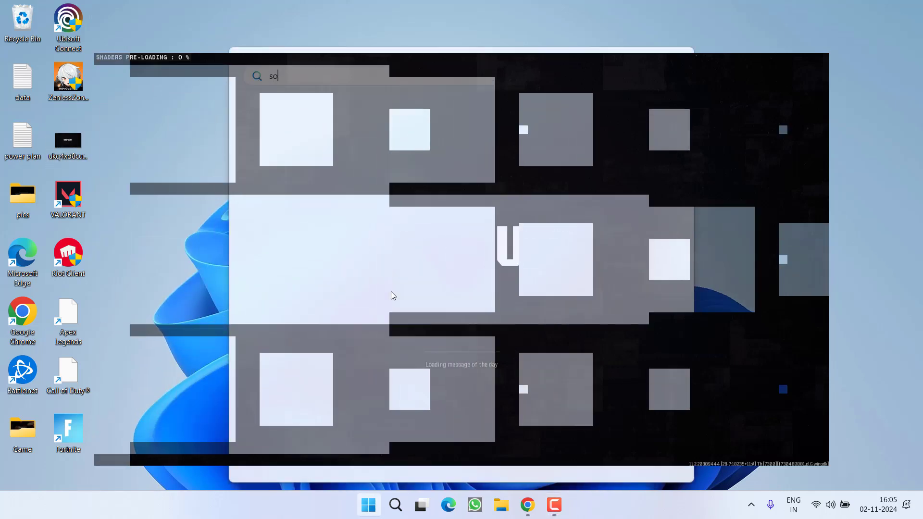
{"action": "type", "text": "sotre"}
{"action": "key", "text": "Return"}
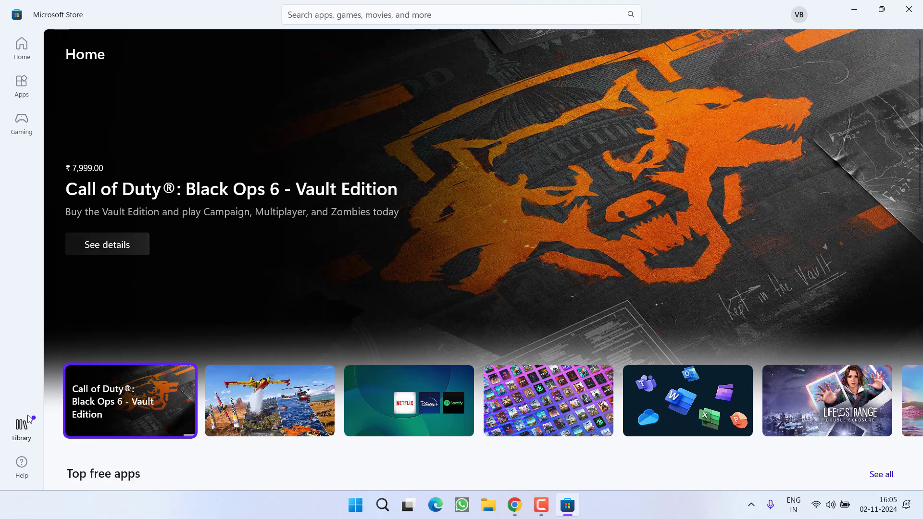
{"action": "left_click", "coordinate": [23, 427]}
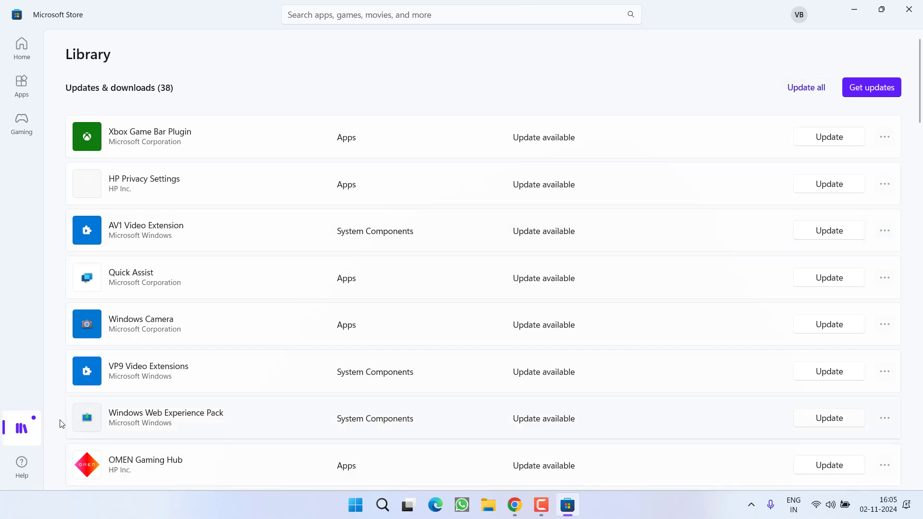
{"action": "left_click", "coordinate": [909, 10]}
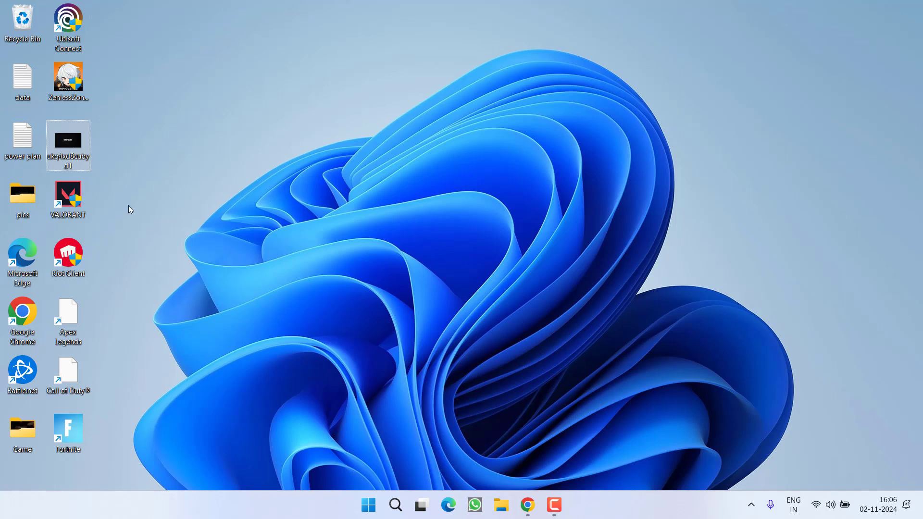
Step: Bring up Windows Settings (Win+I) on the Windows Update page of available downloads
{"action": "left_click", "coordinate": [301, 148]}
{"action": "key", "text": "super+i"}
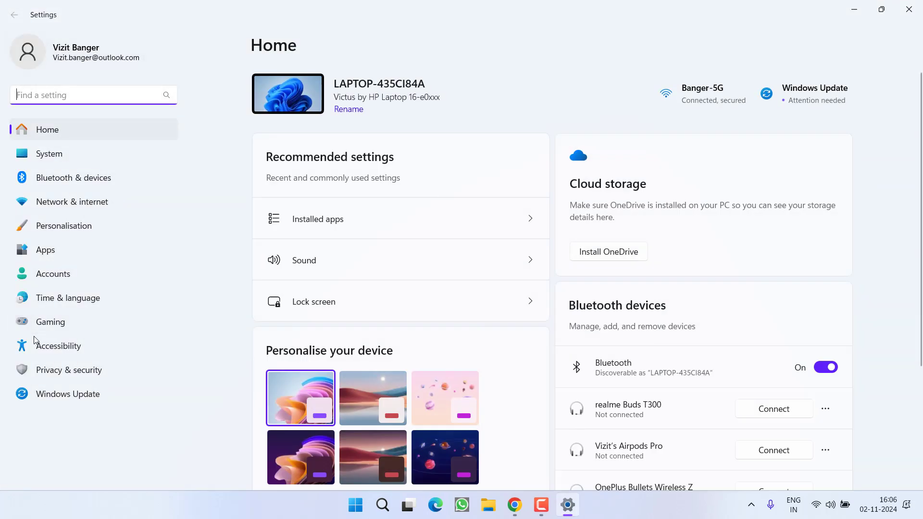
{"action": "left_click", "coordinate": [76, 397]}
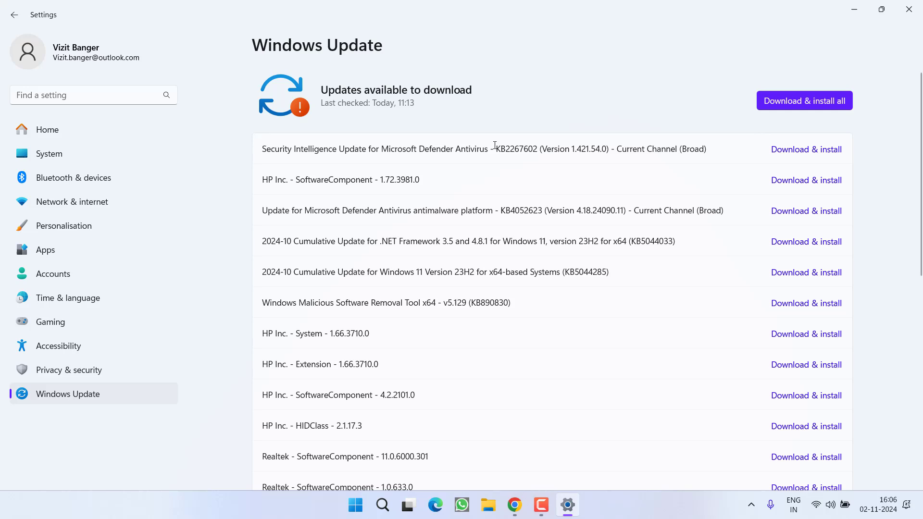
{"action": "scroll", "coordinate": [439, 181], "scroll_direction": "down", "scroll_amount": 4}
{"action": "scroll", "coordinate": [439, 180], "scroll_direction": "down", "scroll_amount": 3}
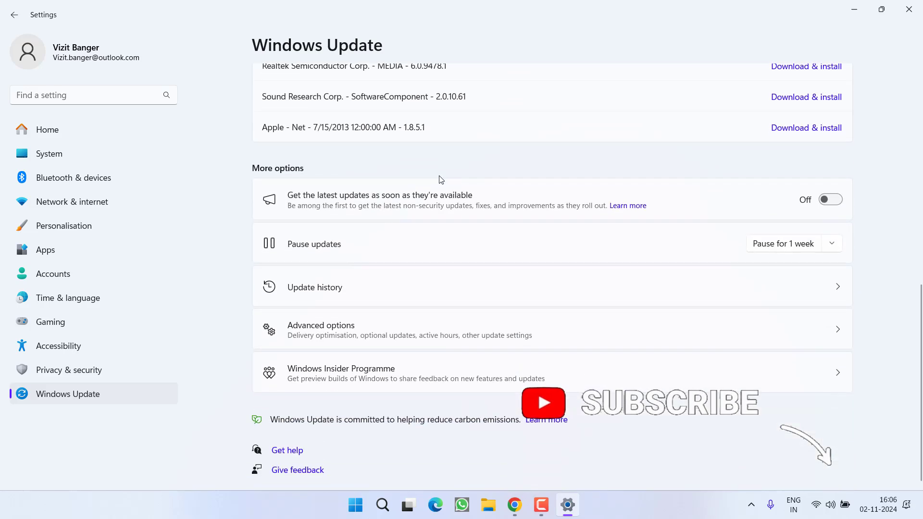
Step: Under Optional updates, select the HP firmware and cumulative update preview, then close Settings
{"action": "left_click", "coordinate": [362, 328]}
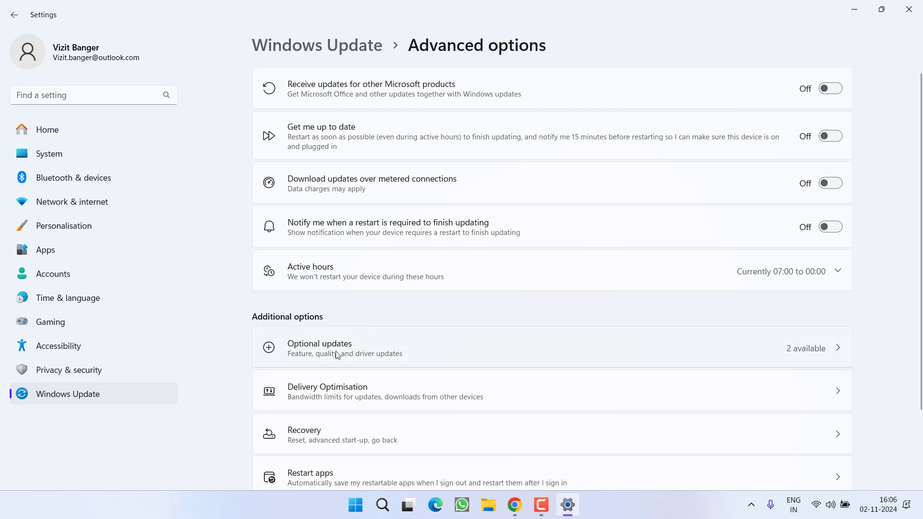
{"action": "left_click", "coordinate": [318, 354]}
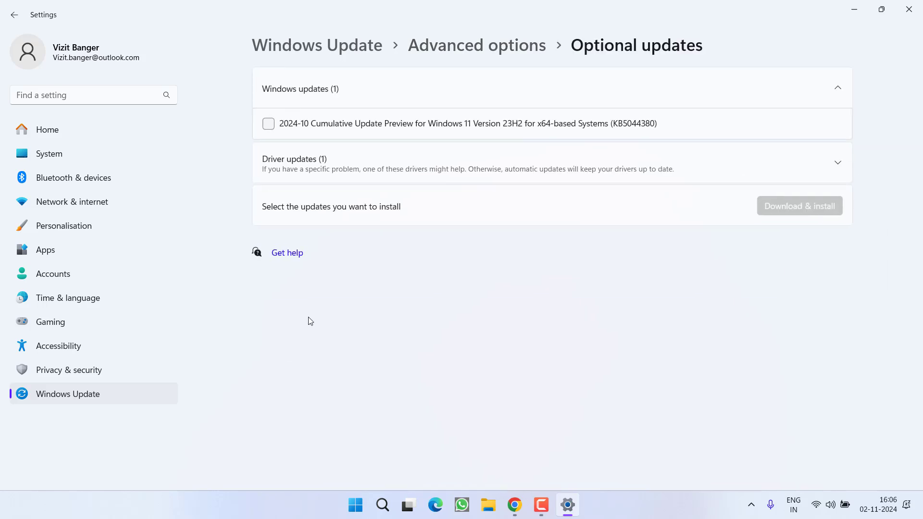
{"action": "left_click", "coordinate": [372, 166]}
{"action": "left_click", "coordinate": [269, 199]}
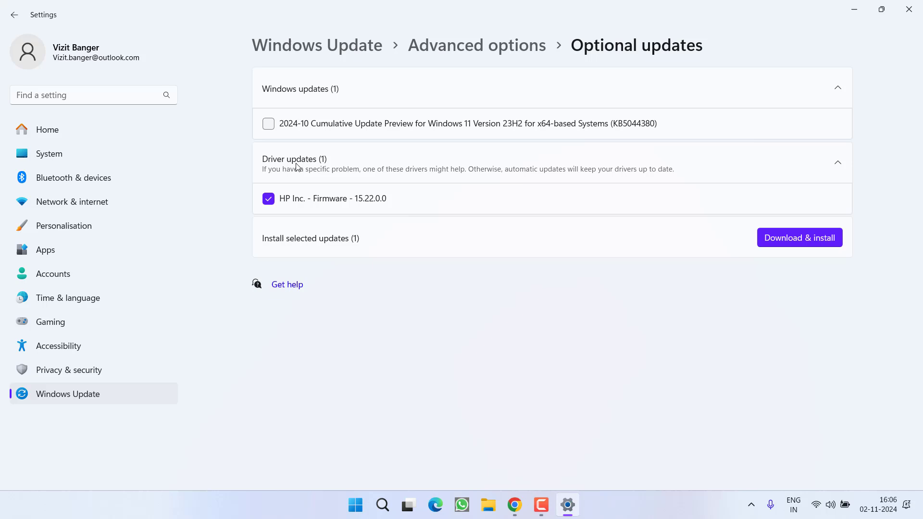
{"action": "left_click", "coordinate": [269, 124]}
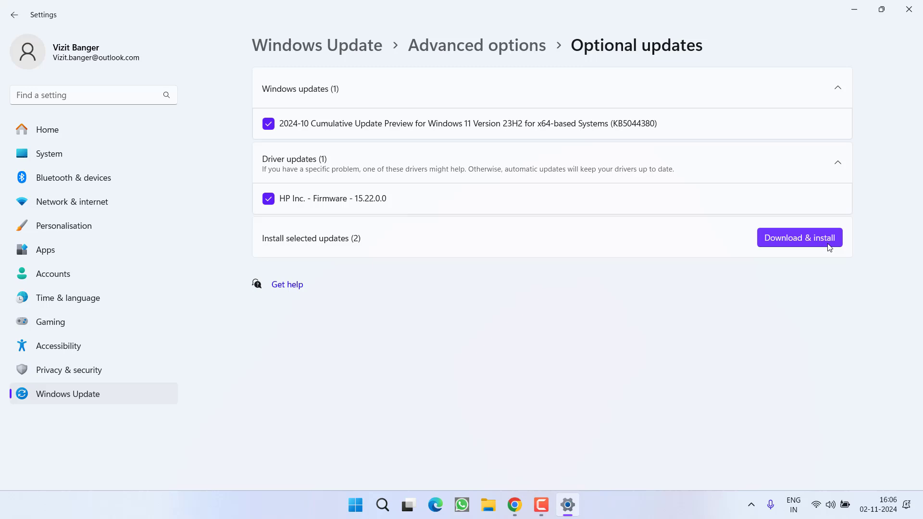
{"action": "left_click", "coordinate": [909, 9]}
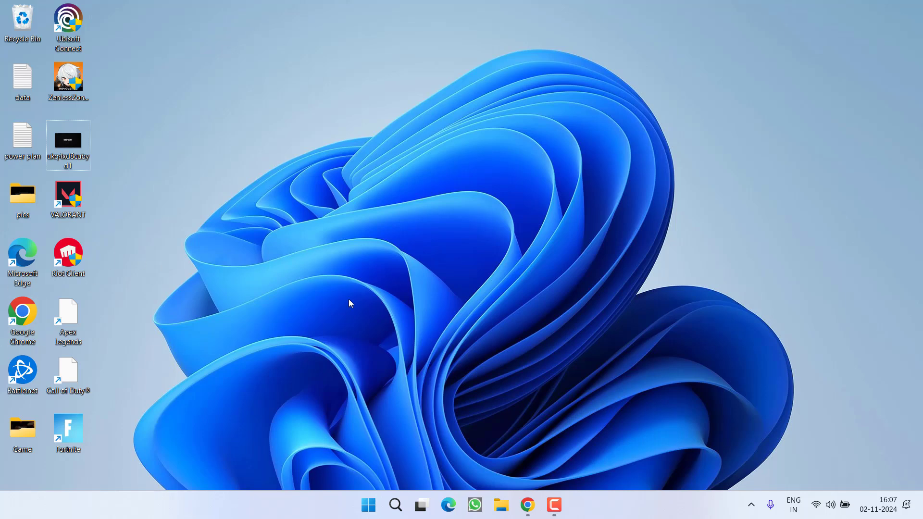
Step: Launch the Xbox app and start Call of Duty from My Library
{"action": "key", "text": "super"}
{"action": "type", "text": "xbox"}
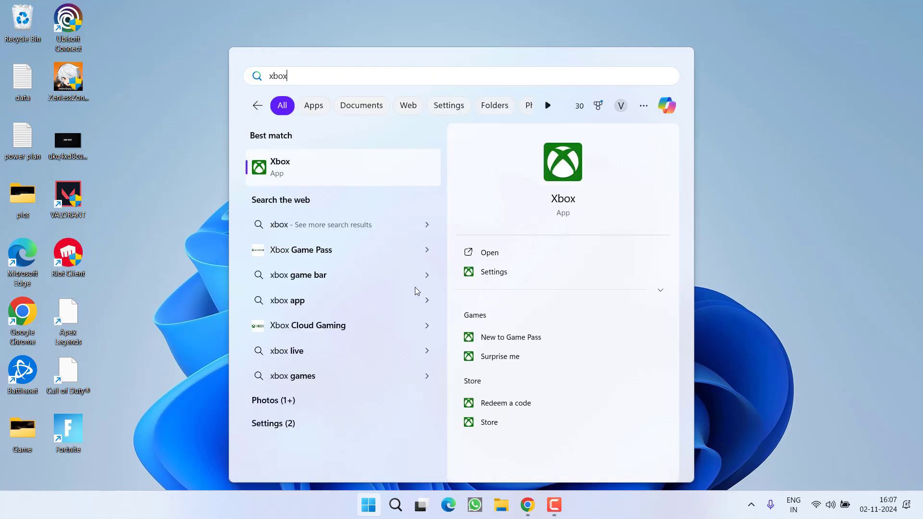
{"action": "key", "text": "Return"}
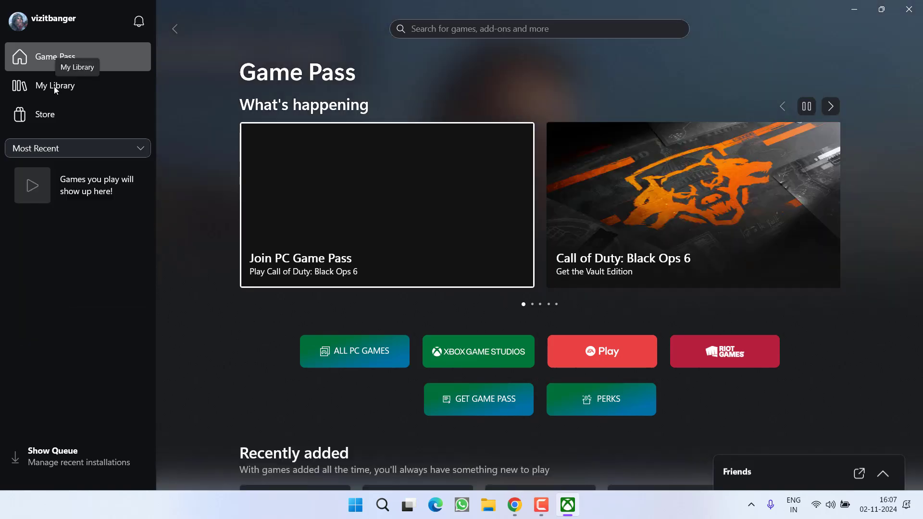
{"action": "left_click", "coordinate": [54, 87]}
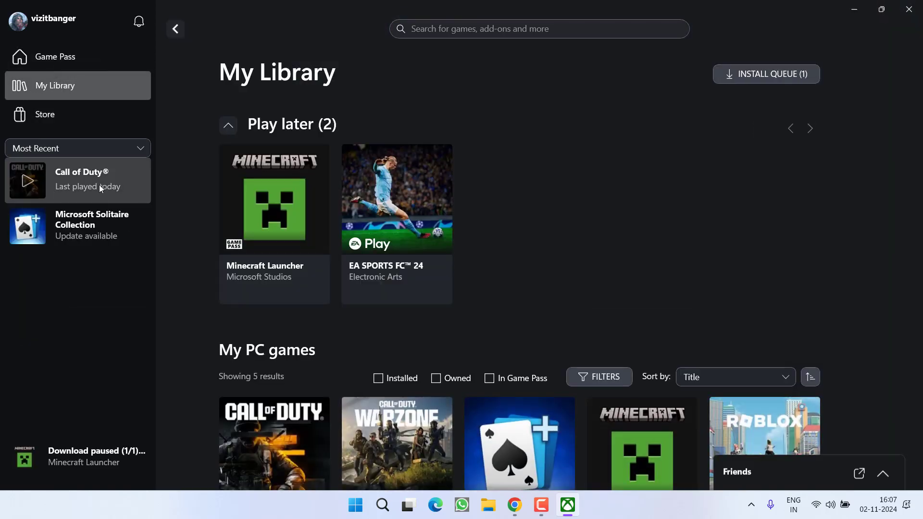
{"action": "left_click", "coordinate": [101, 182]}
{"action": "left_click", "coordinate": [605, 96]}
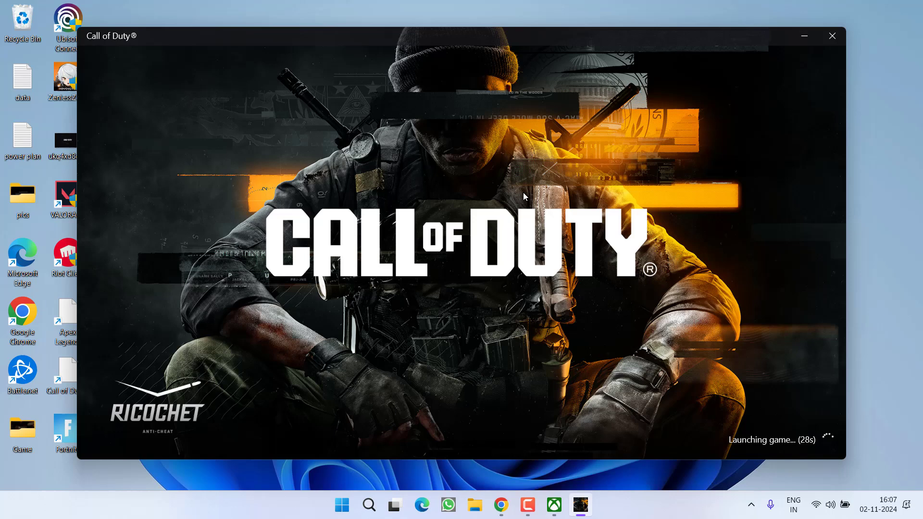
Step: Close the stalled Call of Duty launcher and confirm Quit
{"action": "left_click", "coordinate": [831, 36]}
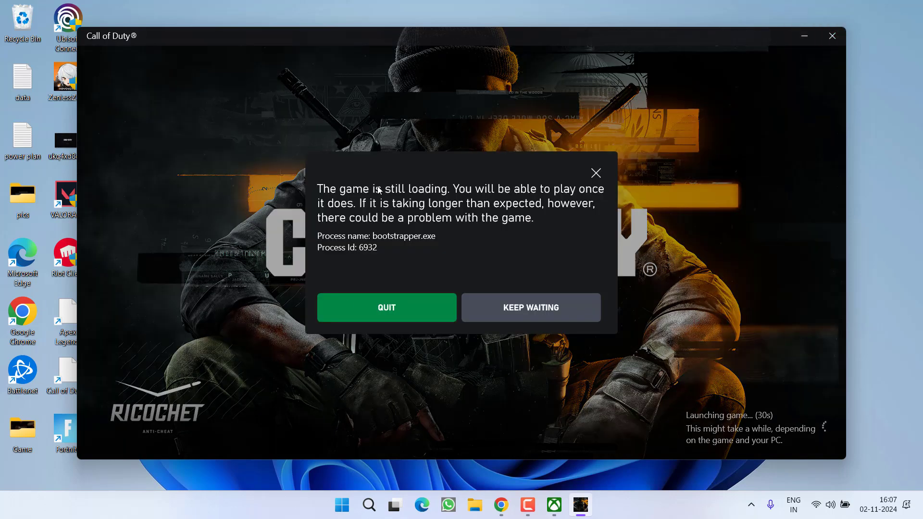
{"action": "left_click", "coordinate": [419, 312]}
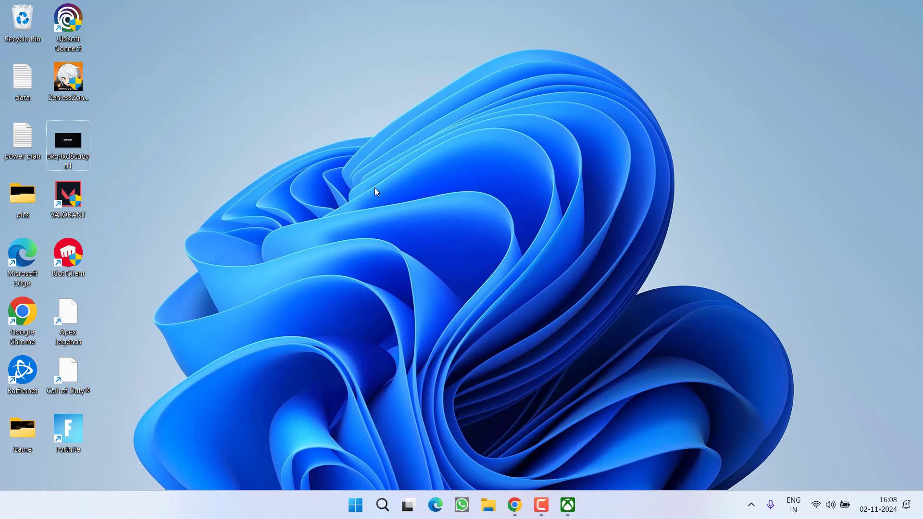
Step: In File Explorer, navigate into Documents\Call of Duty
{"action": "key", "text": "super+e"}
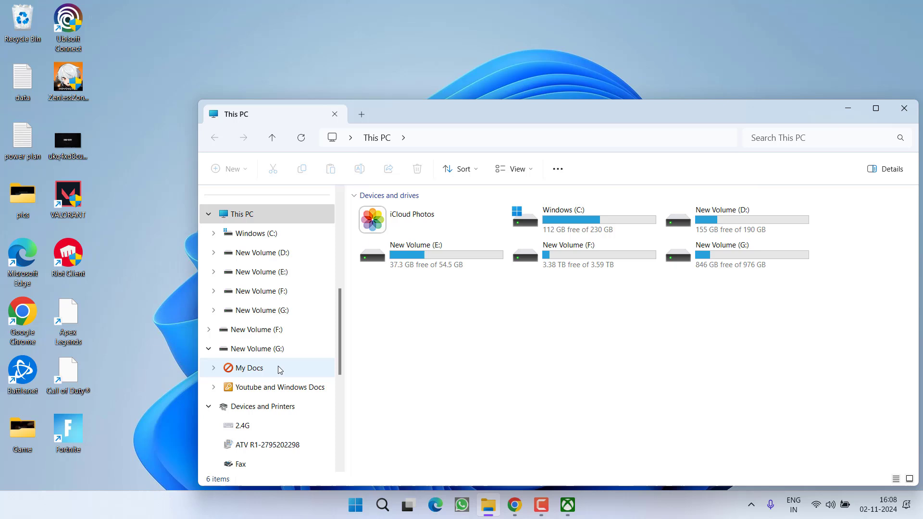
{"action": "scroll", "coordinate": [290, 368], "scroll_direction": "up", "scroll_amount": 5}
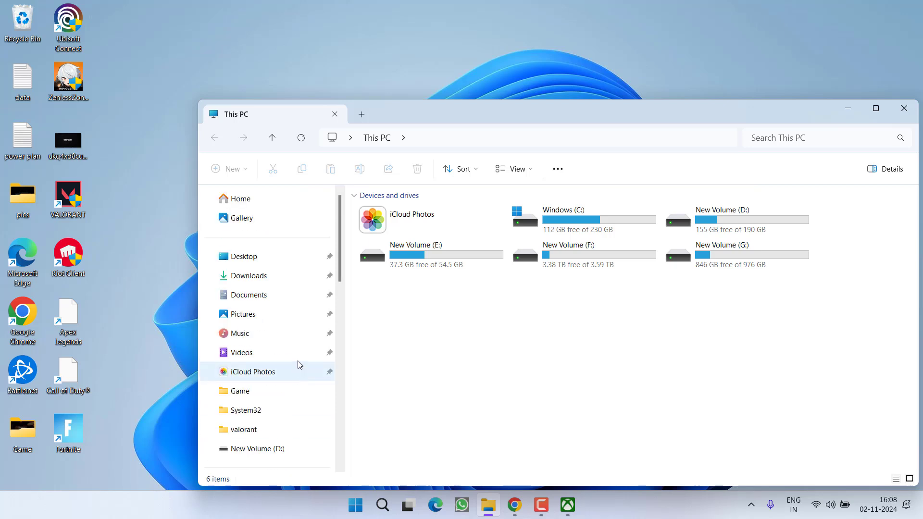
{"action": "left_click", "coordinate": [249, 301]}
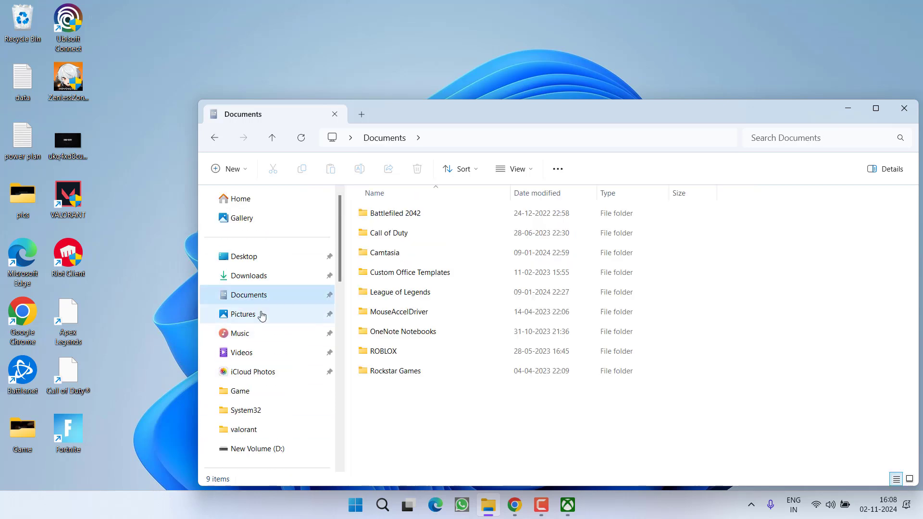
{"action": "left_click_drag", "start_coordinate": [518, 116], "coordinate": [436, 78]}
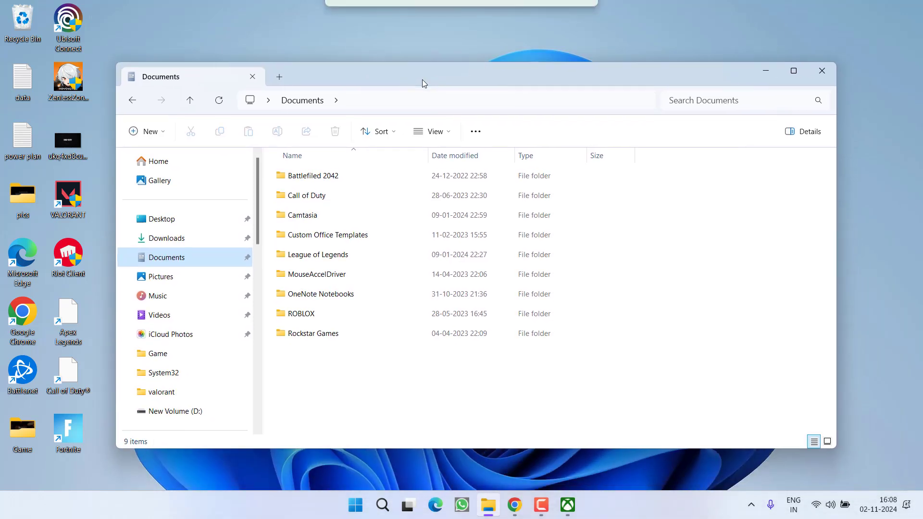
{"action": "left_click", "coordinate": [312, 198]}
{"action": "double_click", "coordinate": [299, 196]}
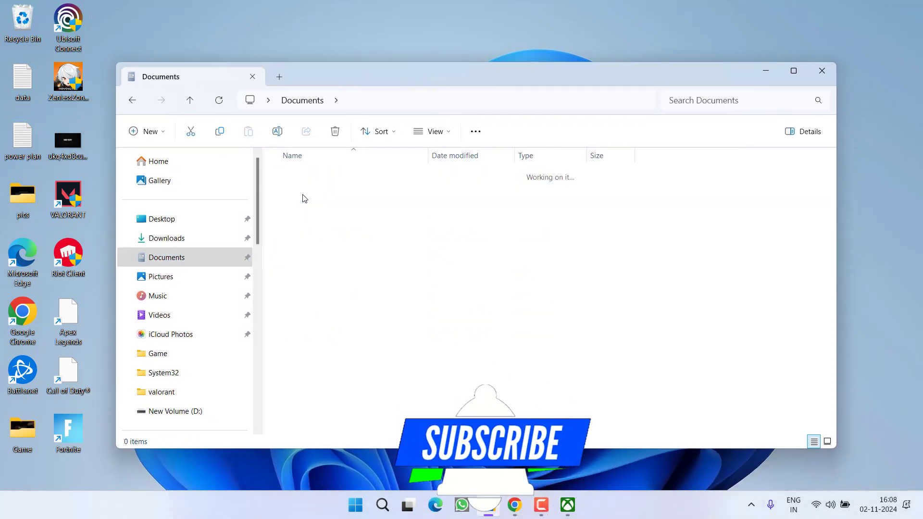
Step: Delete the players folder and minimize Explorer
{"action": "left_click", "coordinate": [294, 181]}
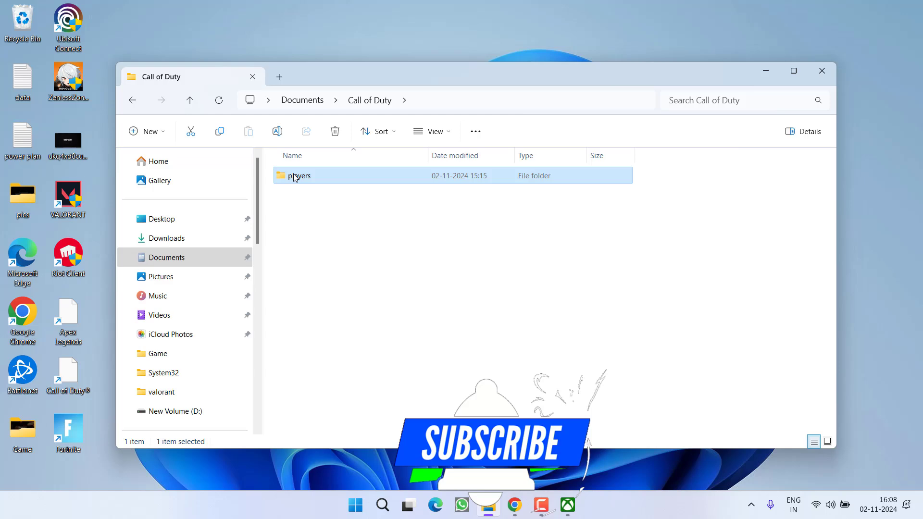
{"action": "right_click", "coordinate": [294, 177]}
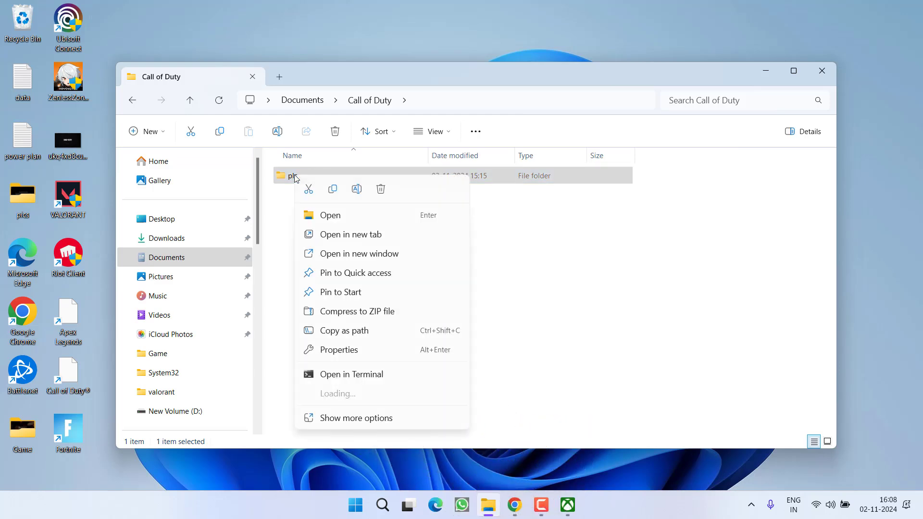
{"action": "left_click", "coordinate": [381, 189]}
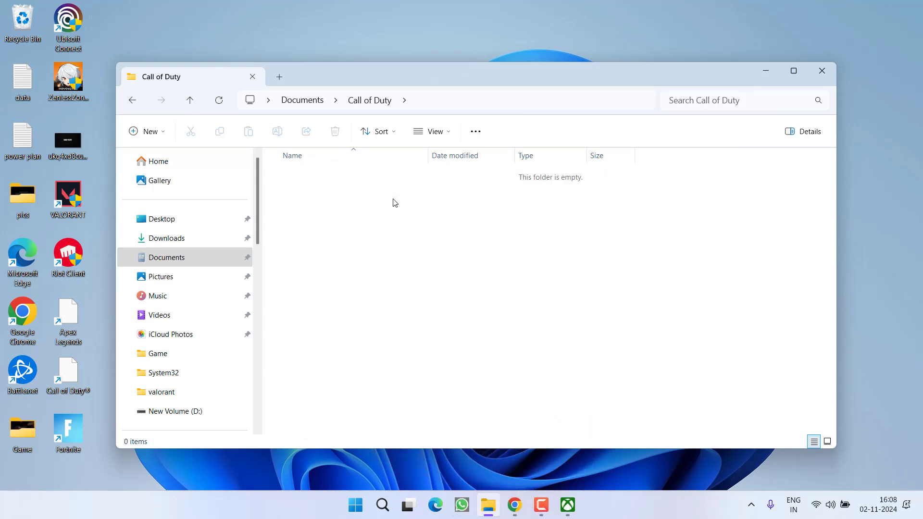
{"action": "left_click", "coordinate": [775, 71]}
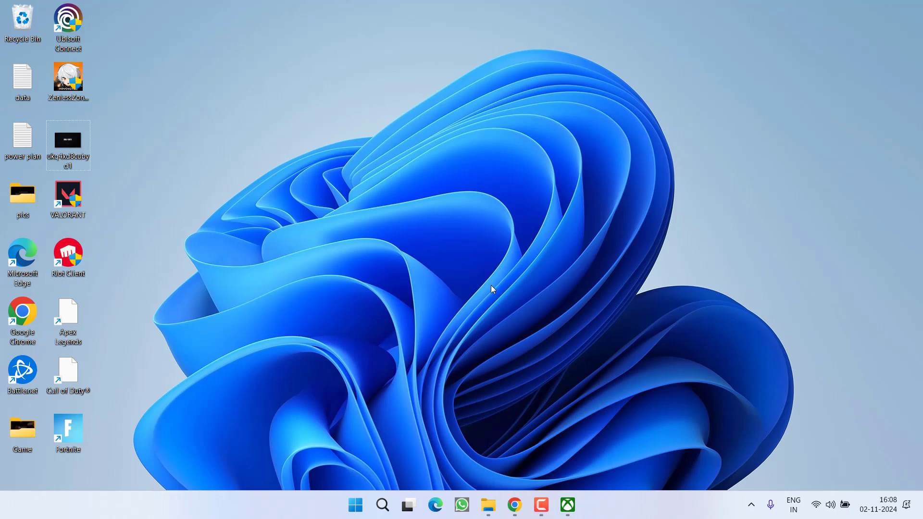
Step: Reopen the Xbox app from the taskbar and close it completely
{"action": "left_click", "coordinate": [567, 506]}
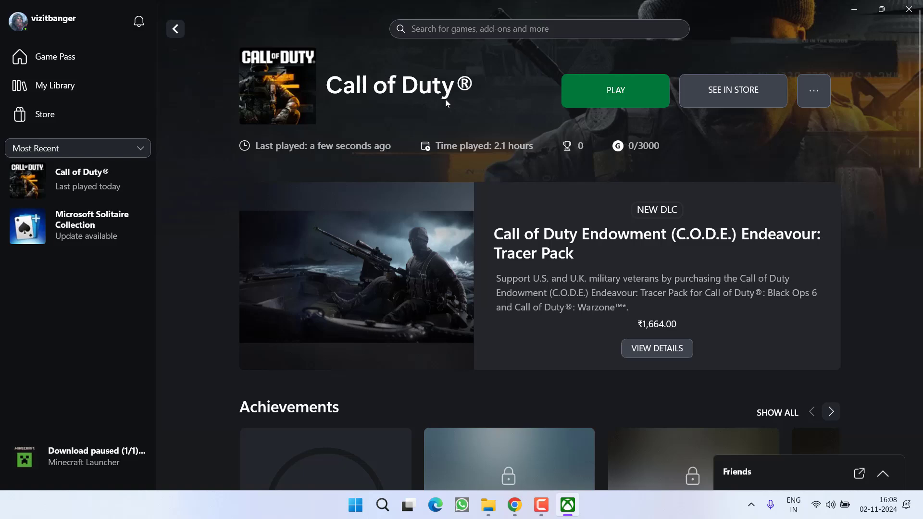
{"action": "left_click", "coordinate": [909, 8]}
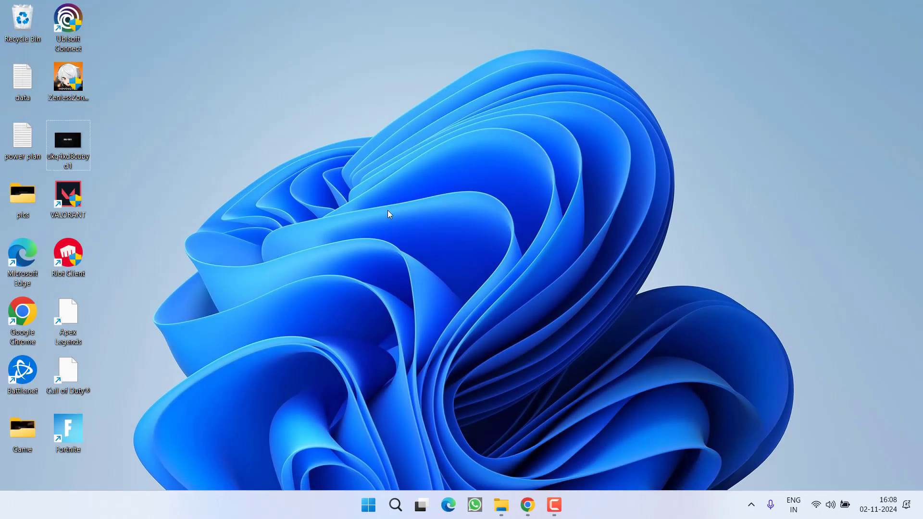